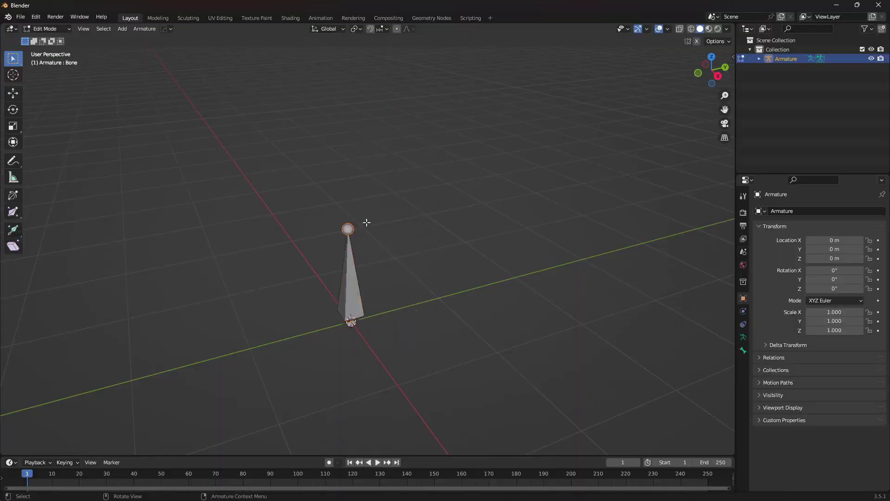
# Move the bone geometry along Z, return to Object Mode and set up the wind scene with the Windy Armature add-on.
pyautogui.press('g')
pyautogui.press('z')
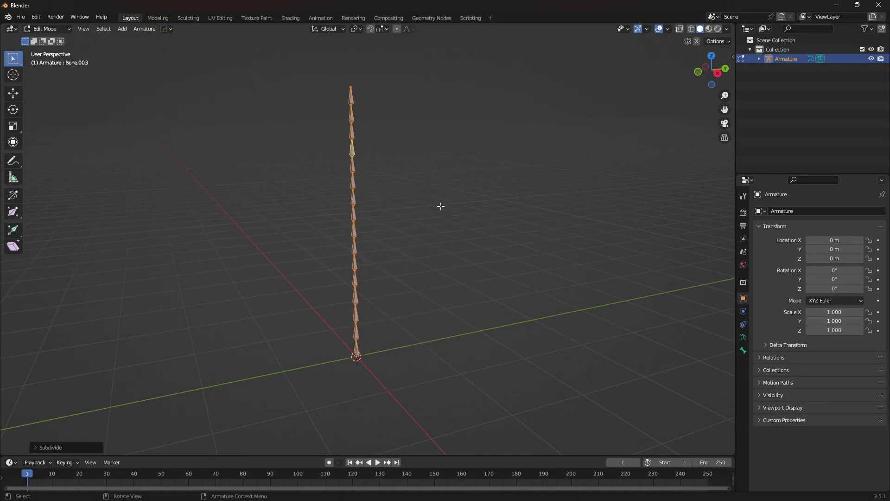
pyautogui.press('Tab')
pyautogui.press('n')
pyautogui.click(729, 426)
pyautogui.click(654, 80)
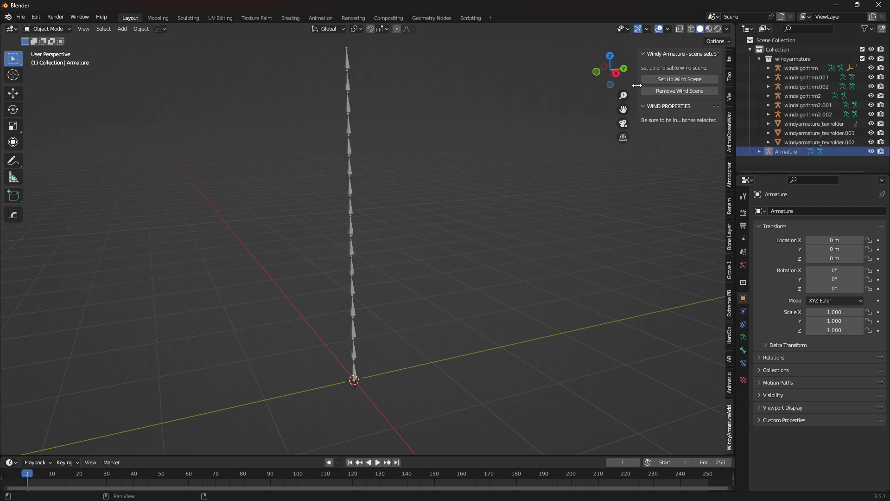
# Put the armature in Pose Mode, add Template 1 wind to all its bones and preview the animation.
pyautogui.keyDown('shift'); pyautogui.moveTo(355, 138); pyautogui.dragTo(363, 156, button='middle'); pyautogui.keyUp('shift')
pyautogui.click(364, 157)
pyautogui.hotkey('ctrl', 'Tab')
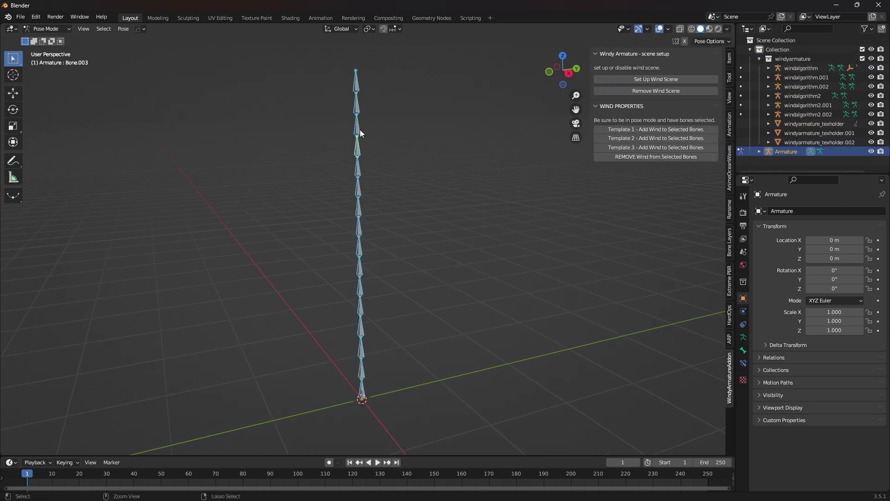
pyautogui.click(635, 130)
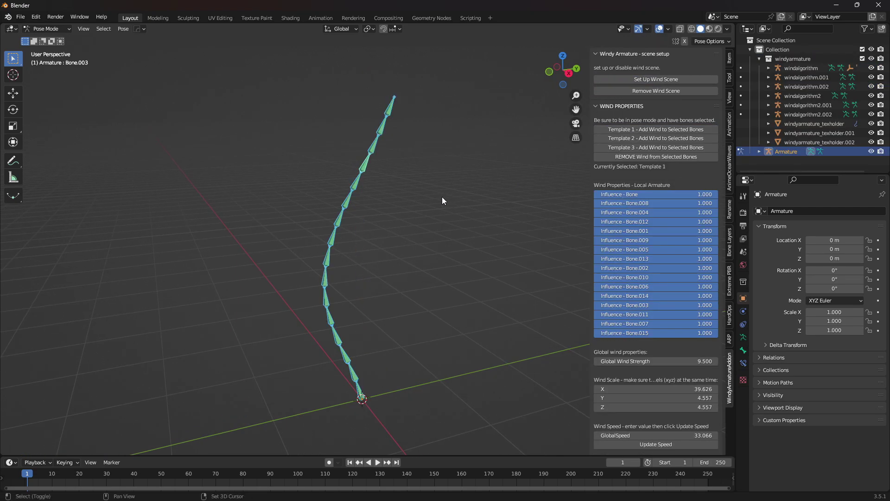
pyautogui.press('space')
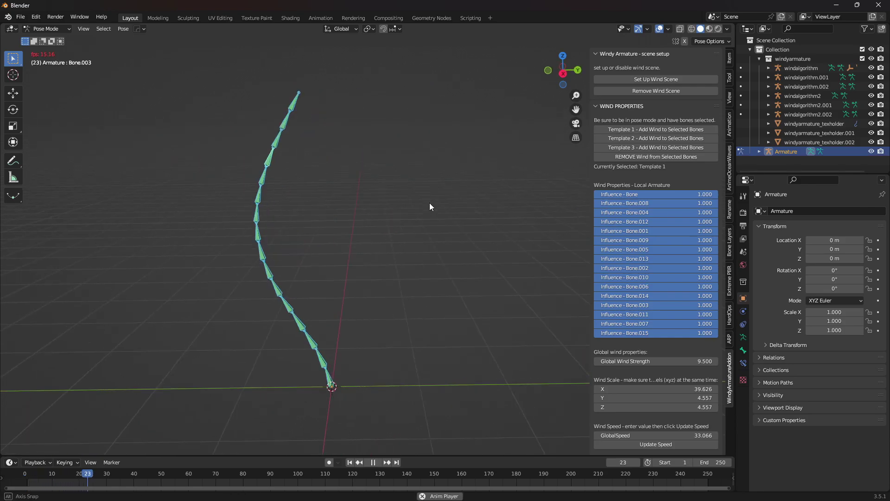
pyautogui.keyDown('shift'); pyautogui.moveTo(452, 197); pyautogui.dragTo(462, 212, button='middle'); pyautogui.keyUp('shift')
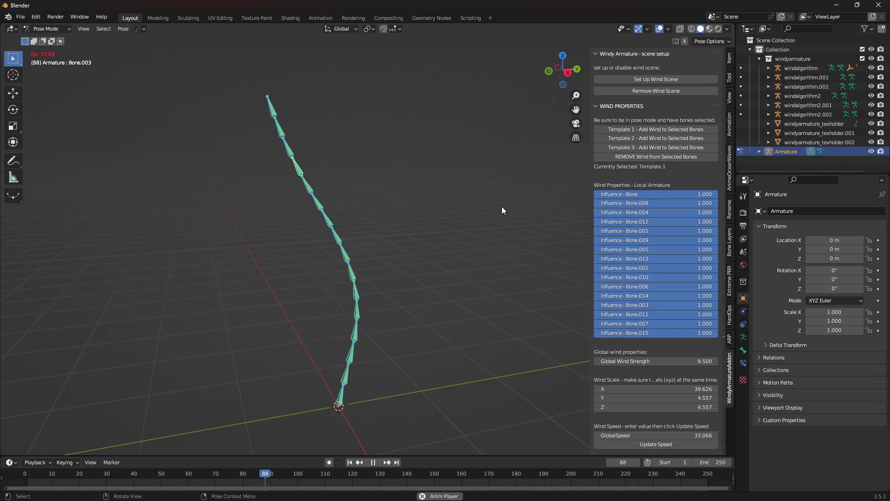
pyautogui.press('space')
# Set the Global Wind Strength to 5.6, update the Global Speed to 22 and adjust the wind randomness settings.
pyautogui.moveTo(718, 195)
pyautogui.mouseDown()
pyautogui.moveTo(634, 195)
pyautogui.moveTo(718, 193)
pyautogui.mouseUp()
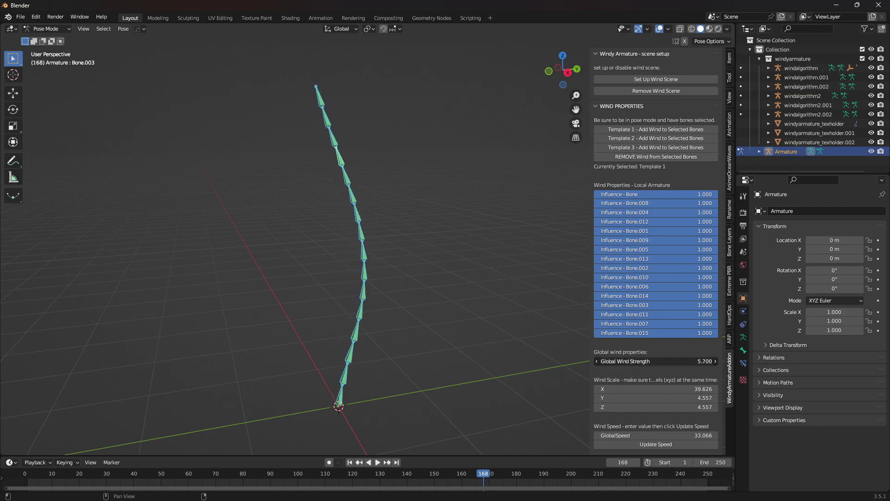
pyautogui.press('space')
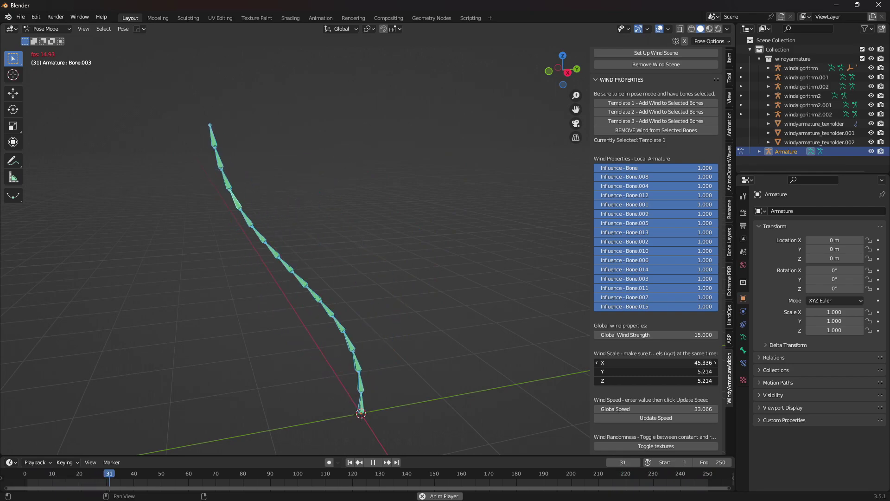
pyautogui.click(641, 407)
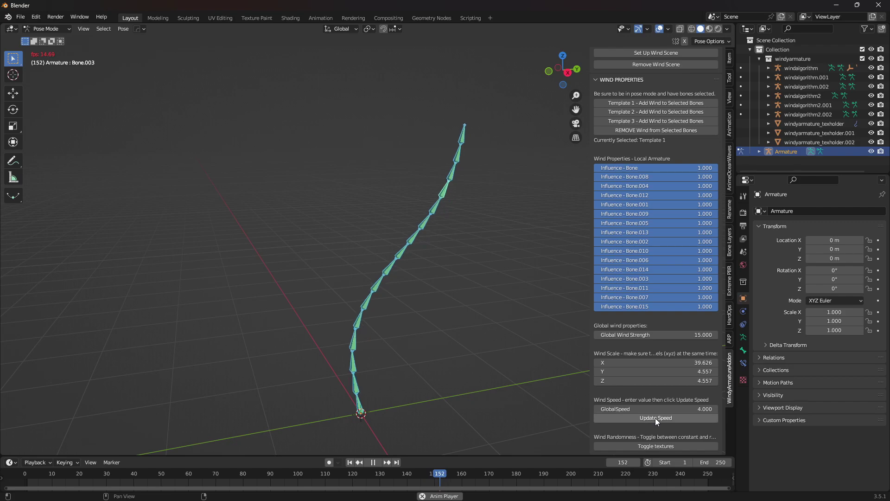
pyautogui.click(655, 418)
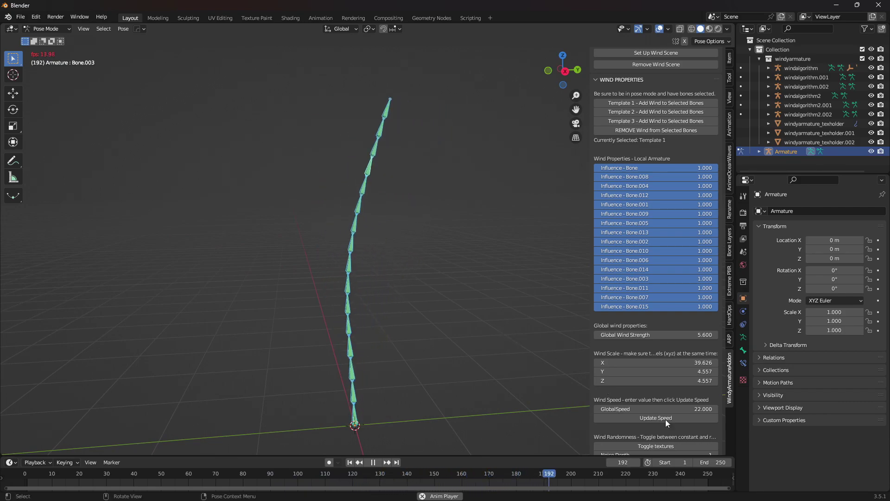
pyautogui.scroll(-1, 672, 436)
pyautogui.moveTo(667, 445); pyautogui.dragTo(691, 445)
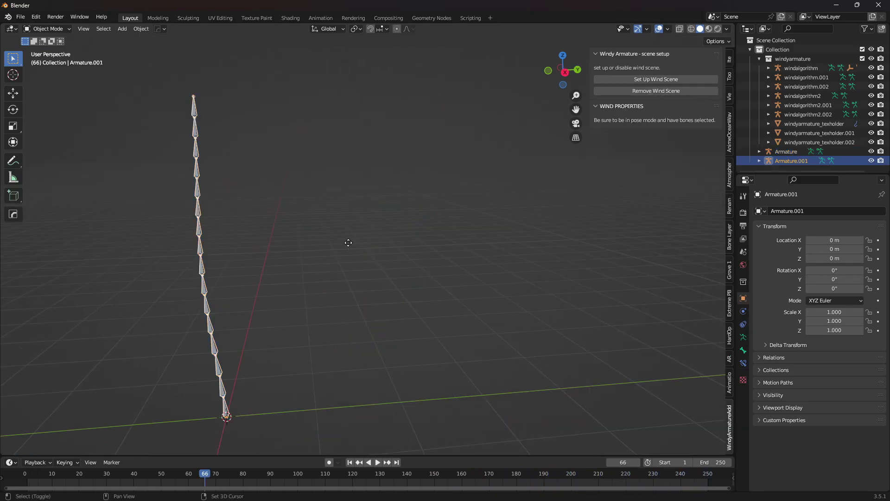
# Place the duplicated armature about 2.32 m along the Y axis and switch it to Pose Mode.
pyautogui.press('y')
pyautogui.click(551, 245)
pyautogui.hotkey('ctrl', 'Tab')
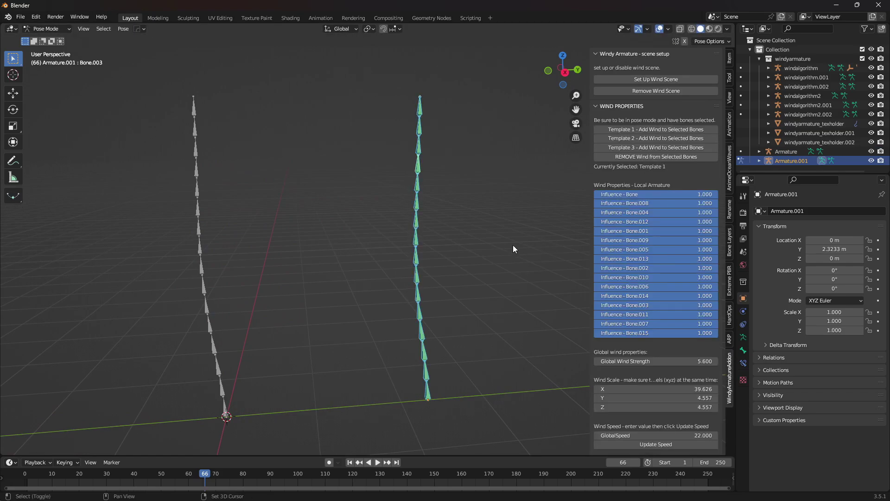
# Replace the wind on all bones of the duplicate armature with Template 2 and play the animation.
pyautogui.keyDown('shift'); pyautogui.moveTo(513, 245); pyautogui.dragTo(473, 253, button='middle'); pyautogui.keyUp('shift')
pyautogui.moveTo(441, 103); pyautogui.dragTo(304, 412)
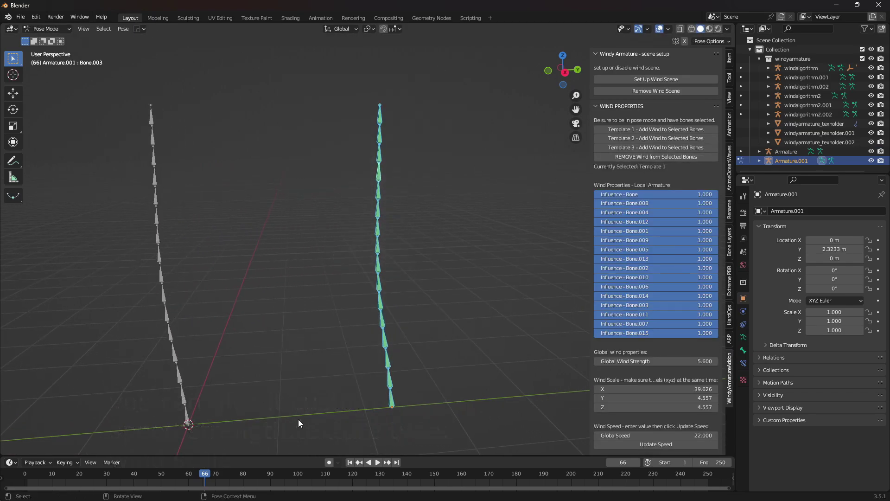
pyautogui.click(650, 155)
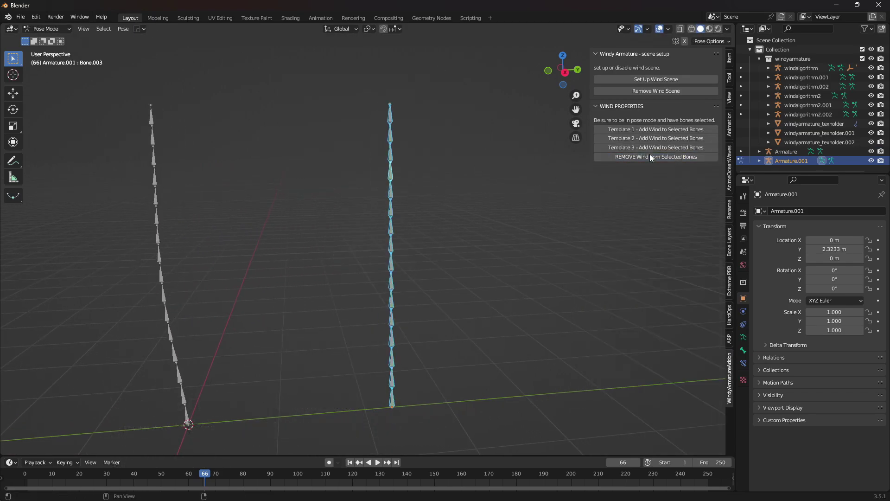
pyautogui.click(625, 135)
pyautogui.press('space')
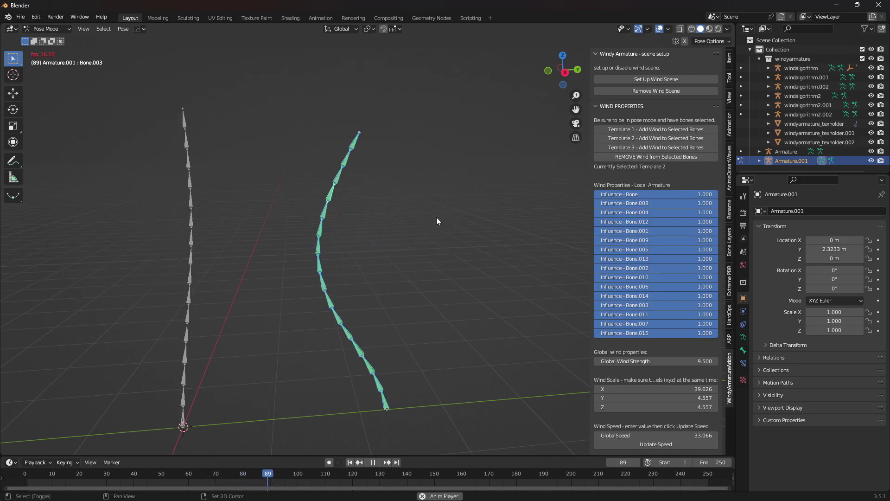
pyautogui.moveTo(453, 225); pyautogui.dragTo(465, 221, button='middle')
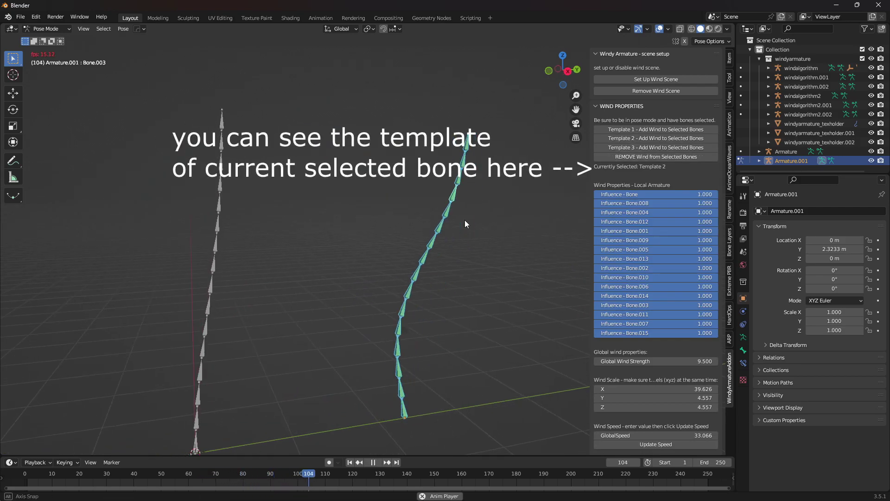
pyautogui.click(628, 129)
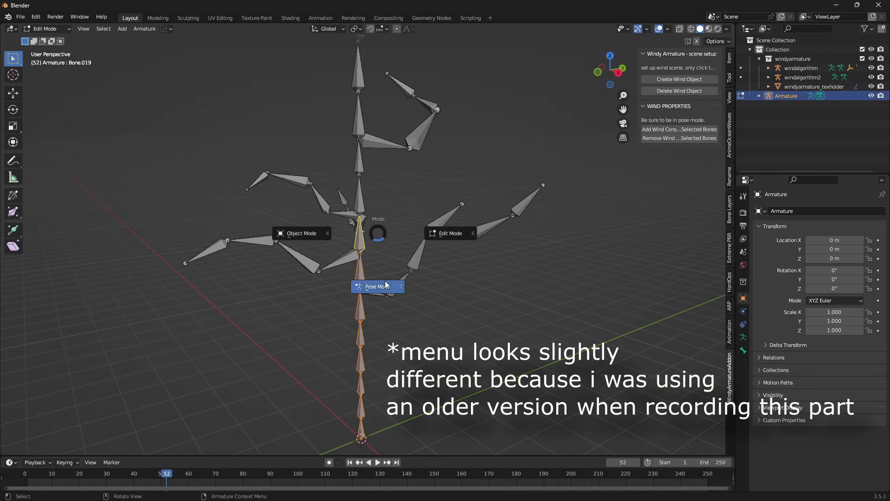
# Add wind to the whole chain of trunk bones in the tree armature and set the Global Wind Strength to 0.
pyautogui.click(377, 286)
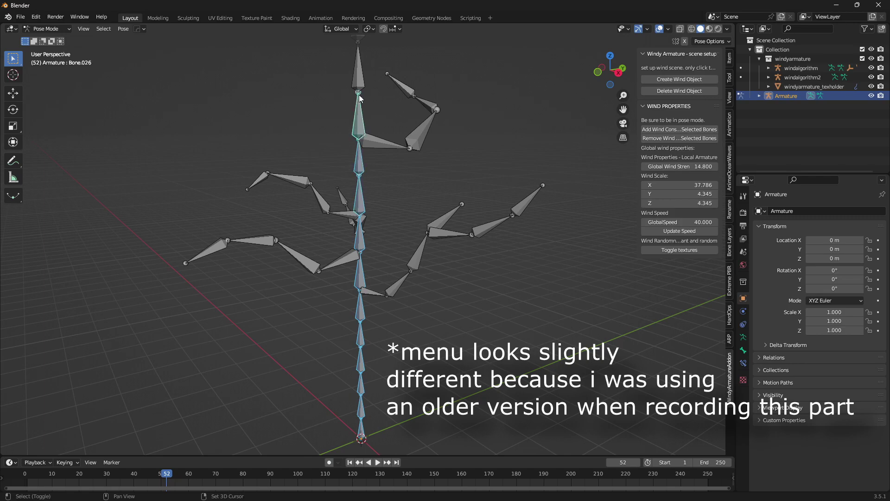
pyautogui.keyDown('shift'); pyautogui.moveTo(411, 140); pyautogui.dragTo(396, 161, button='middle'); pyautogui.keyUp('shift')
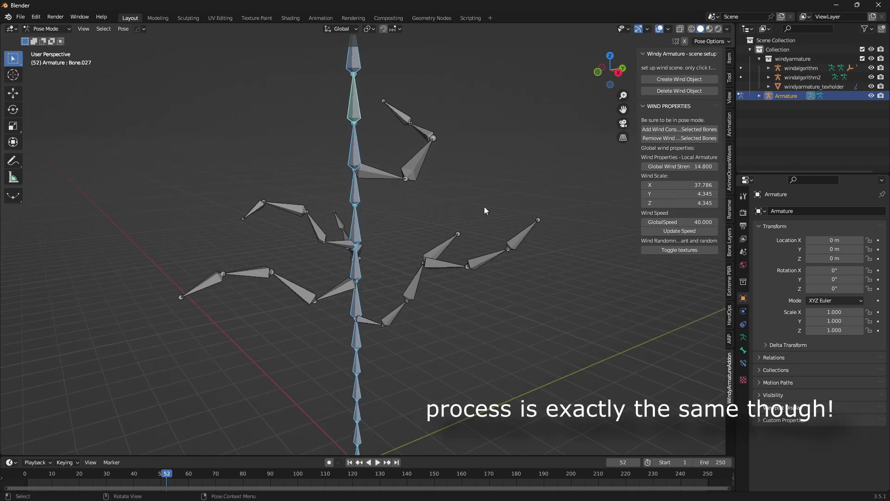
pyautogui.click(690, 129)
pyautogui.moveTo(693, 287)
pyautogui.mouseDown()
pyautogui.moveTo(677, 287)
pyautogui.moveTo(693, 286)
pyautogui.mouseUp()
# Select the bones of the lower branch on the +Y side, up to its short upper tip, and add wind.
pyautogui.keyDown('shift'); pyautogui.moveTo(553, 318); pyautogui.dragTo(459, 350, button='middle'); pyautogui.keyUp('shift')
pyautogui.click(327, 319)
pyautogui.keyDown('shift'); pyautogui.click(348, 309); pyautogui.keyUp('shift')
pyautogui.moveTo(360, 287); pyautogui.dragTo(364, 302, button='middle')
pyautogui.keyDown('shift'); pyautogui.click(371, 292); pyautogui.keyUp('shift')
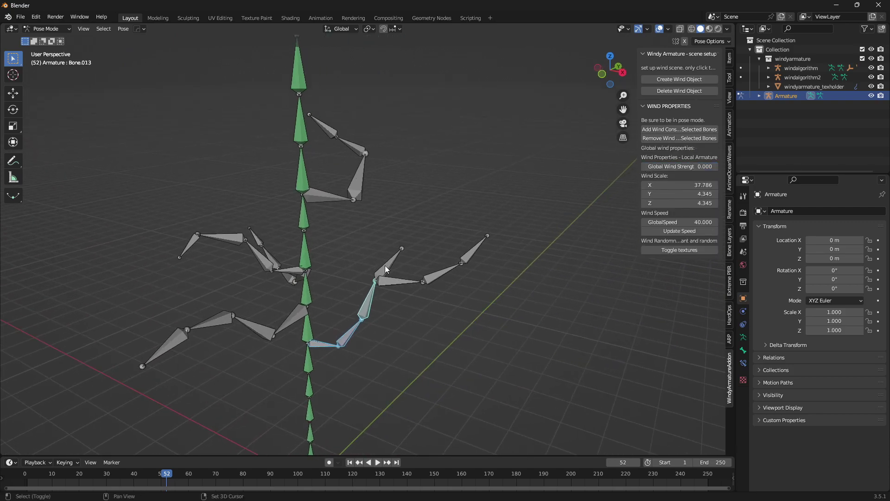
pyautogui.keyDown('shift'); pyautogui.moveTo(385, 266); pyautogui.dragTo(403, 247, button='middle'); pyautogui.keyUp('shift')
pyautogui.keyDown('shift'); pyautogui.click(408, 252); pyautogui.keyUp('shift')
pyautogui.click(702, 129)
# Add wind to the three-bone offshoot that splits from the lower +Y branch.
pyautogui.click(416, 268)
pyautogui.keyDown('shift'); pyautogui.click(459, 265); pyautogui.keyUp('shift')
pyautogui.keyDown('shift'); pyautogui.click(492, 247); pyautogui.keyUp('shift')
pyautogui.click(669, 129)
# Select the four bones of the lowest branch on the opposite side of the trunk and add wind to them.
pyautogui.click(304, 295)
pyautogui.keyDown('shift'); pyautogui.click(262, 296); pyautogui.keyUp('shift')
pyautogui.keyDown('shift'); pyautogui.click(217, 290); pyautogui.keyUp('shift')
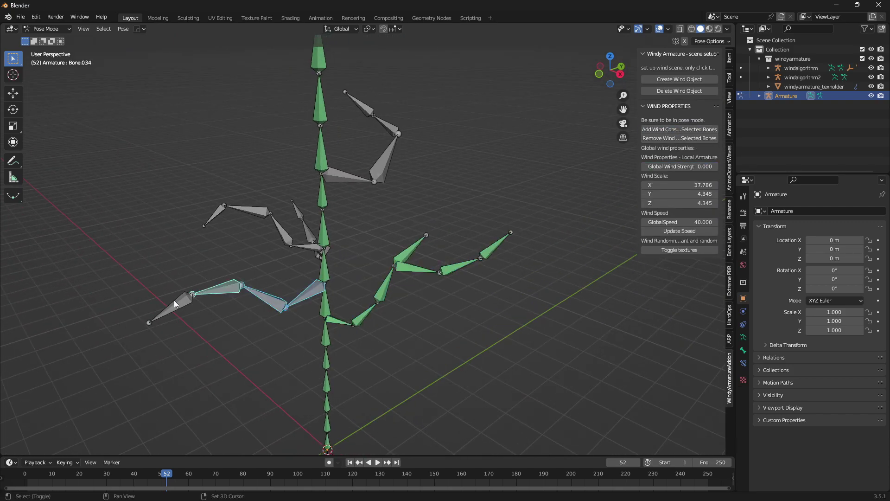
pyautogui.keyDown('shift'); pyautogui.click(174, 302); pyautogui.keyUp('shift')
pyautogui.click(667, 129)
# Select the four bones of the uppermost branch and add wind to them.
pyautogui.moveTo(408, 246); pyautogui.dragTo(379, 227, button='middle')
pyautogui.click(345, 229)
pyautogui.keyDown('shift'); pyautogui.click(382, 199); pyautogui.keyUp('shift')
pyautogui.keyDown('shift'); pyautogui.click(385, 138); pyautogui.keyUp('shift')
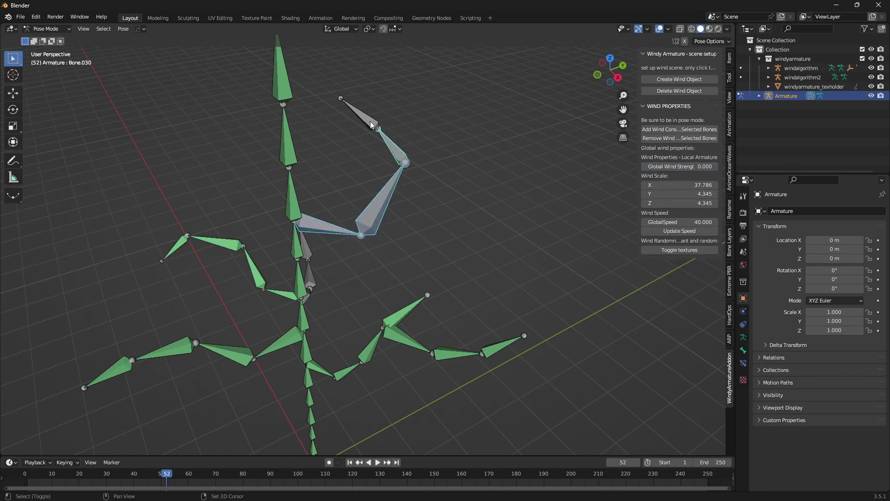
pyautogui.keyDown('shift'); pyautogui.click(359, 112); pyautogui.keyUp('shift')
pyautogui.click(668, 130)
# Add wind to the remaining unassigned branch behind the trunk.
pyautogui.moveTo(398, 259); pyautogui.dragTo(234, 265, button='middle')
pyautogui.keyDown('shift'); pyautogui.click(307, 291); pyautogui.keyUp('shift')
pyautogui.keyDown('shift'); pyautogui.click(282, 269); pyautogui.keyUp('shift')
pyautogui.click(681, 129)
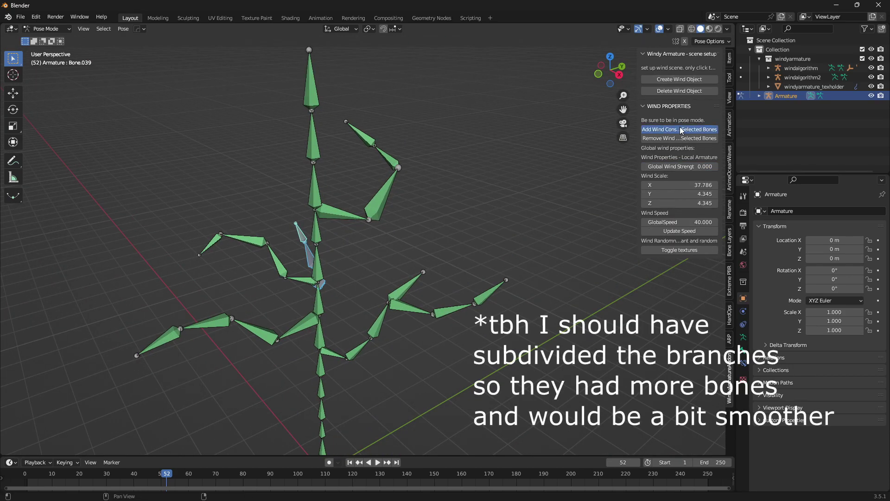
# Set the Global Wind Strength to 8.4 and the Global Speed to 20, and preview the tree's wind animation.
pyautogui.keyDown('shift'); pyautogui.moveTo(452, 221); pyautogui.dragTo(488, 201, button='middle'); pyautogui.keyUp('shift')
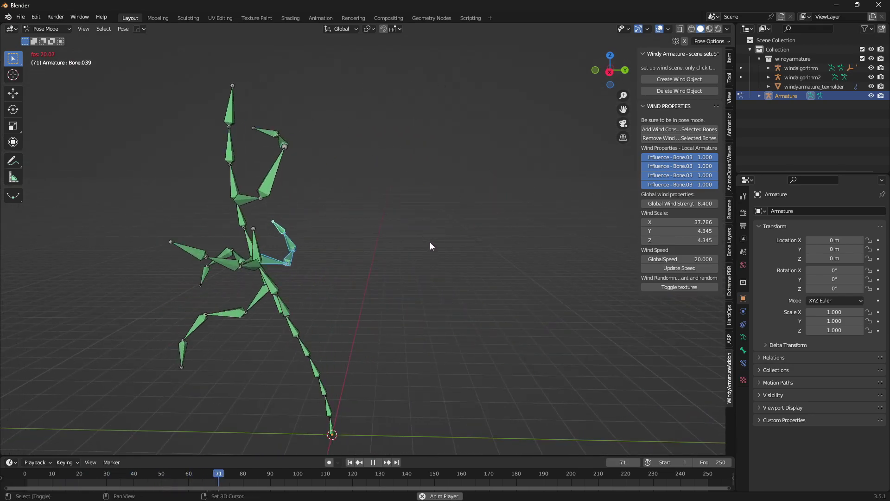
pyautogui.keyDown('shift'); pyautogui.moveTo(429, 242); pyautogui.dragTo(435, 192, button='middle'); pyautogui.keyUp('shift')
pyautogui.press('space')
pyautogui.click(341, 376)
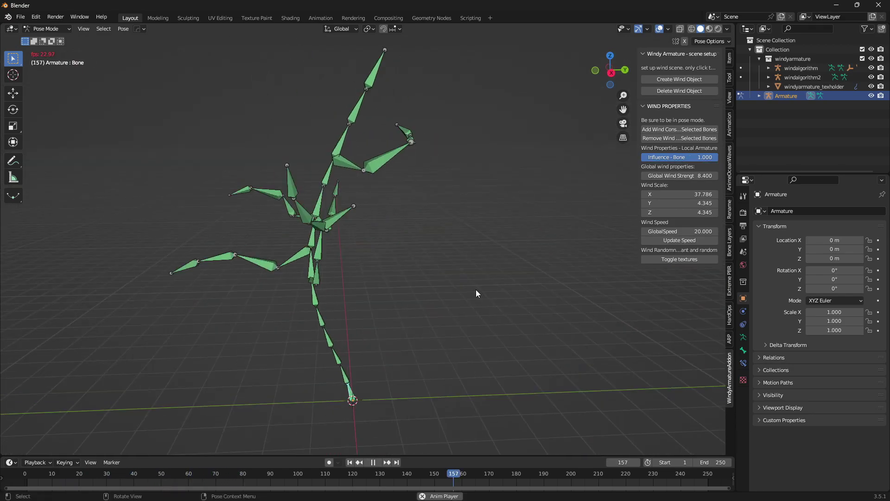
pyautogui.moveTo(507, 291); pyautogui.dragTo(466, 279, button='middle')
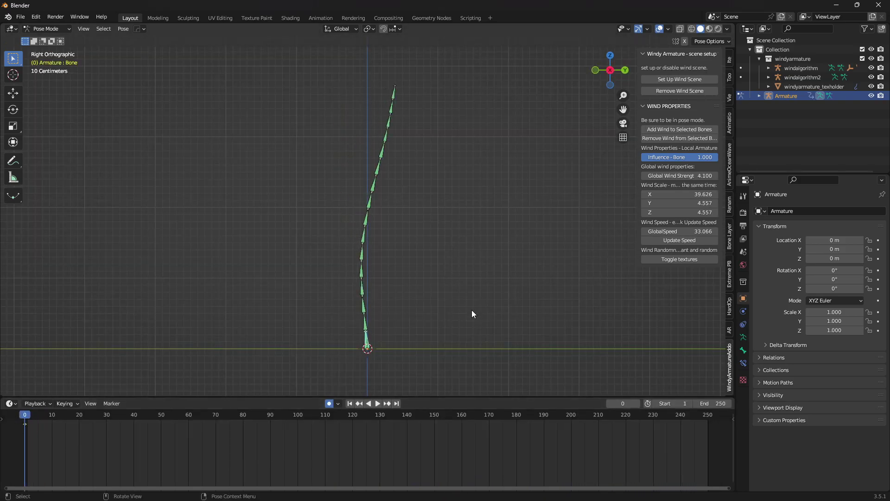
# Key the root bone of the single chain at frame 0 with a rotation of about -78°, and play the animation.
pyautogui.press('r')
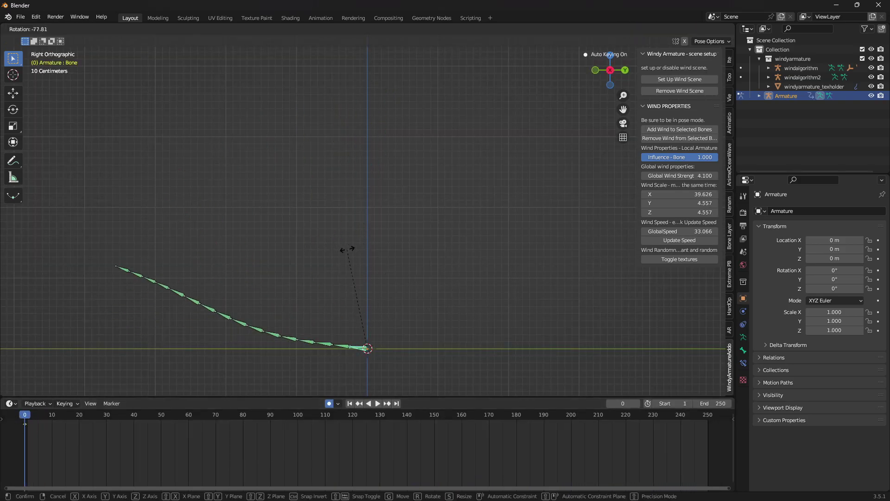
pyautogui.click(352, 257)
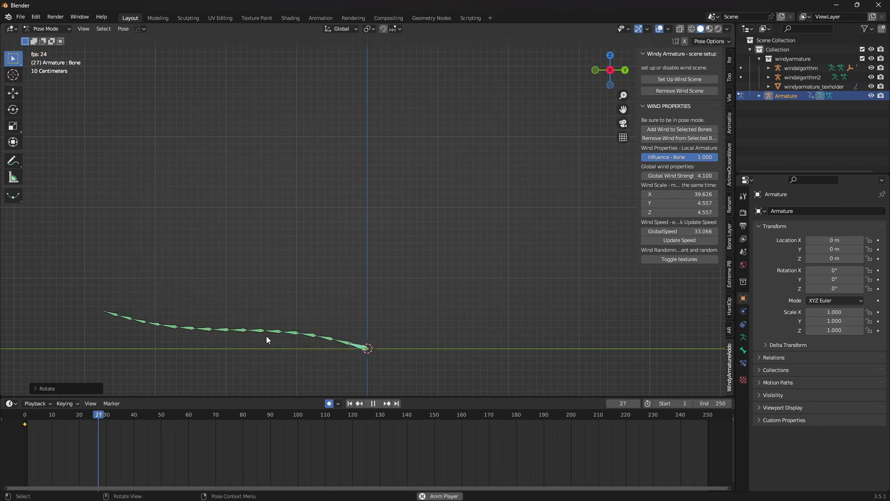
pyautogui.press('space')
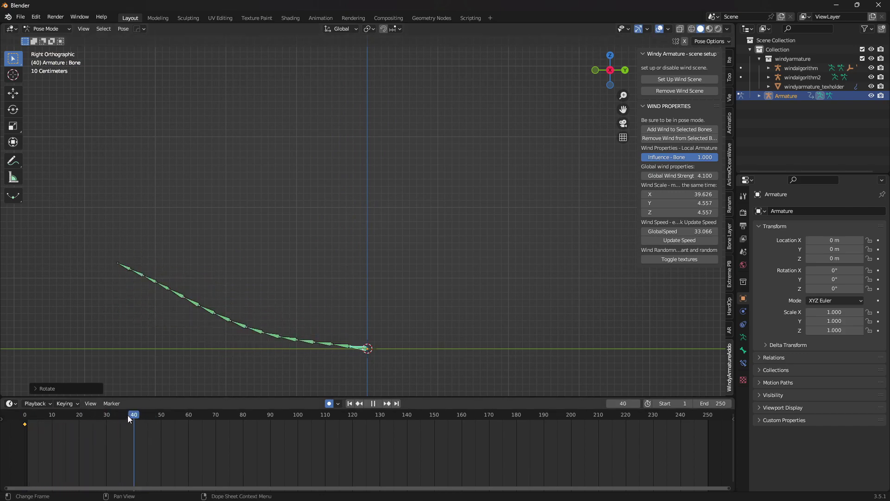
# Hold the root bone's lowered pose until frame 51, and key it upright at frame 86 with a rotation of about 70°.
pyautogui.click(289, 436)
pyautogui.moveTo(246, 414); pyautogui.dragTo(260, 414)
pyautogui.press('r')
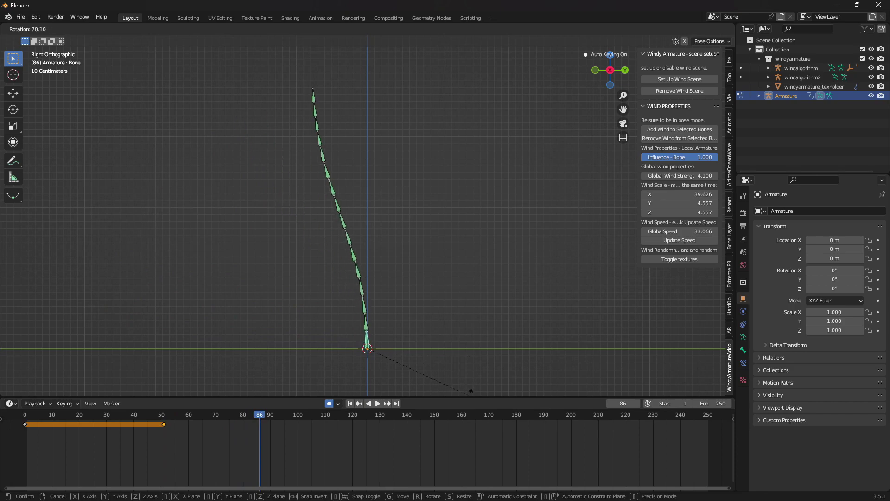
pyautogui.click(464, 393)
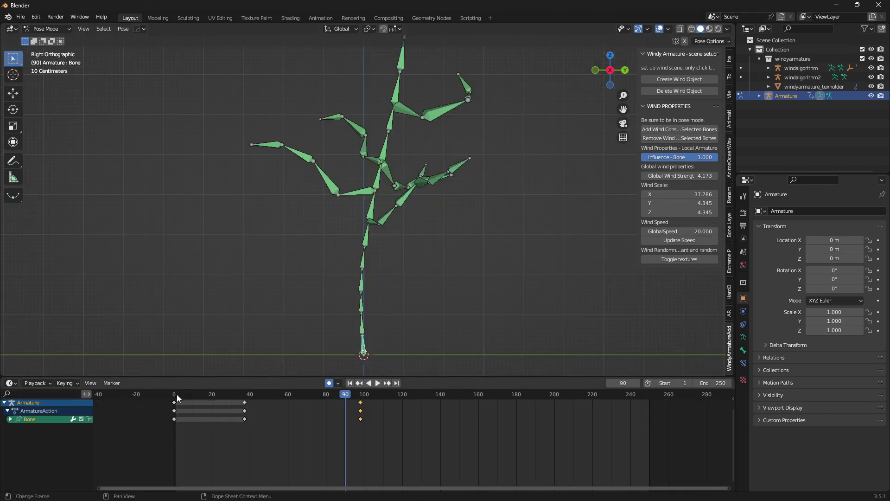
# Play the tree armature's keyframed animation from frame 0.
pyautogui.click(177, 394)
pyautogui.press('space')
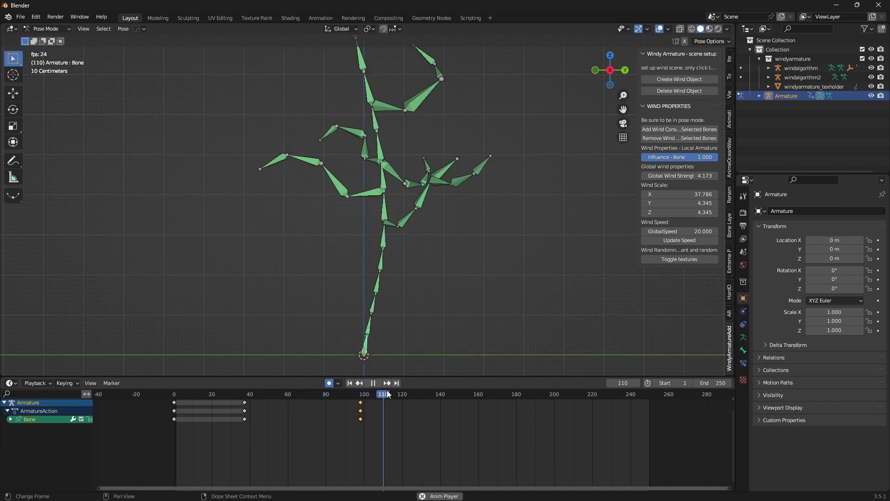
pyautogui.press('space')
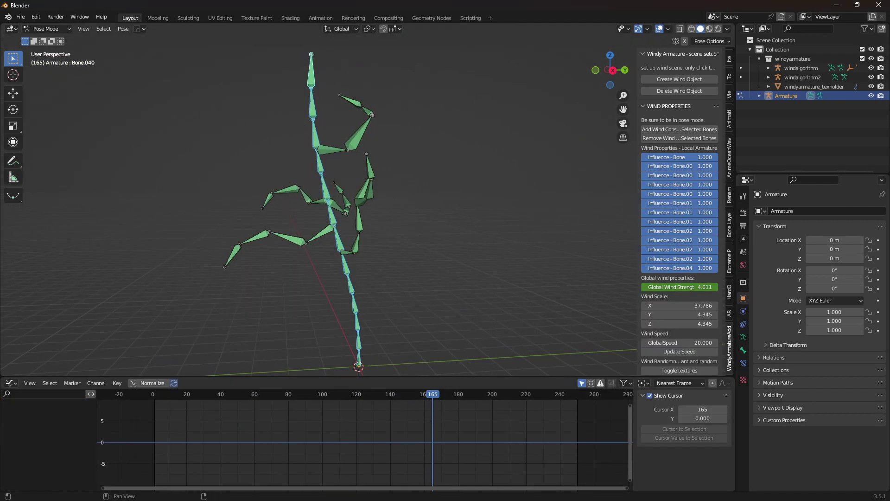
# Lower the wind influence of all selected trunk bones to 0.381 and play the animation.
pyautogui.moveTo(717, 157); pyautogui.dragTo(670, 157)
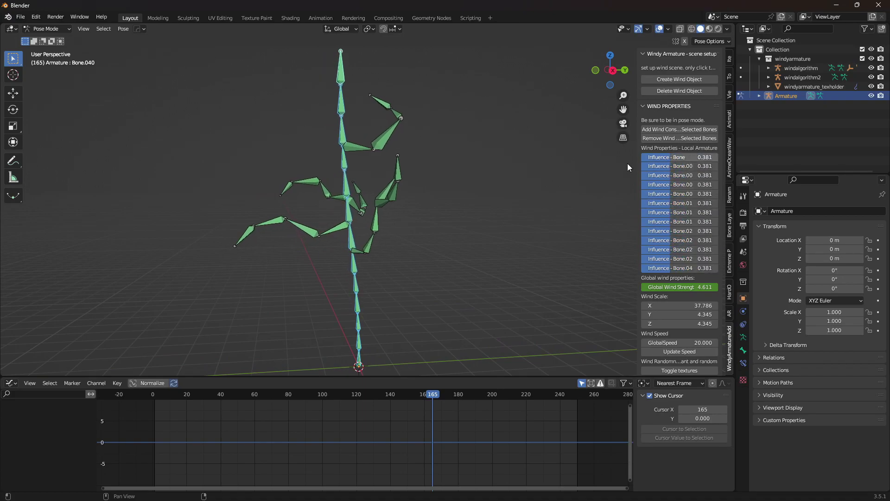
pyautogui.press('space')
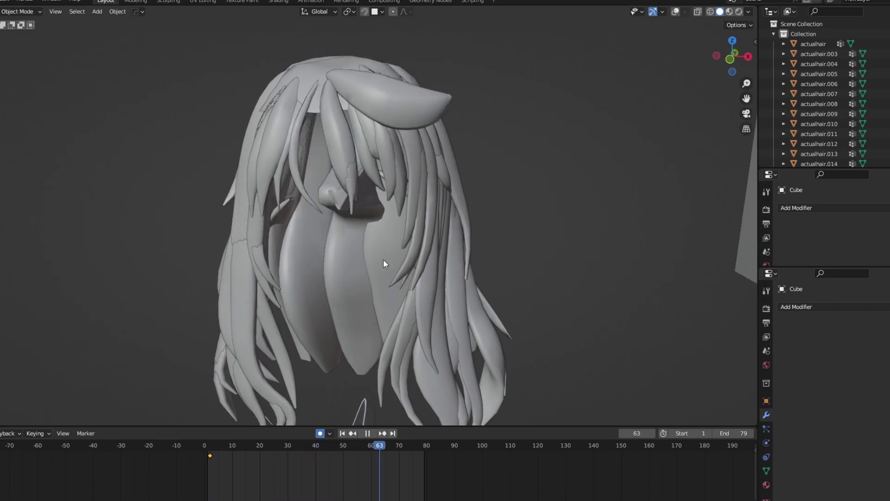
# Show the viewport overlays around the animated hair model and stop its playback.
pyautogui.hotkey('shift', 'alt', 'z')
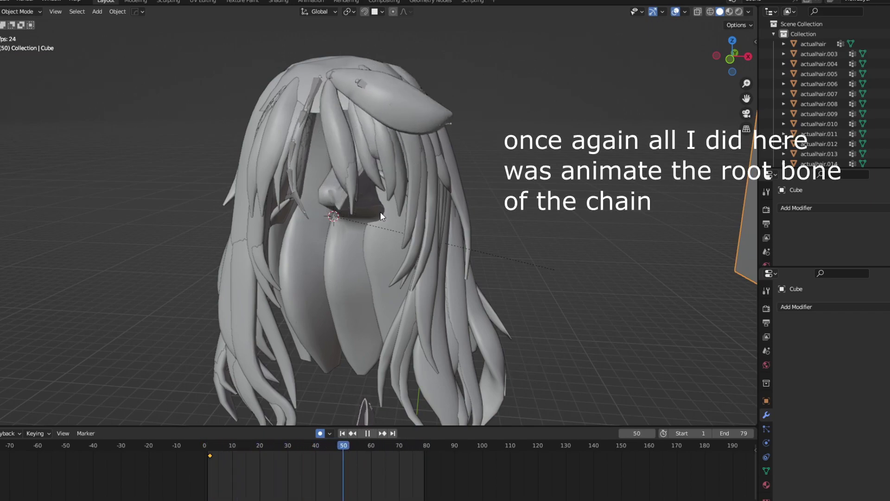
pyautogui.press('space')
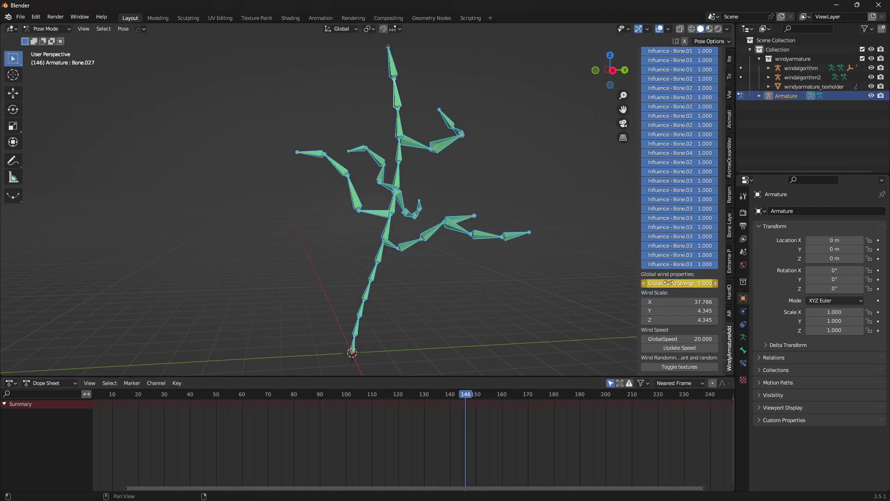
# Show keyframes of unselected objects in the Dope Sheet and scrub through the wind strength animation to about frame 147.
pyautogui.click(610, 383)
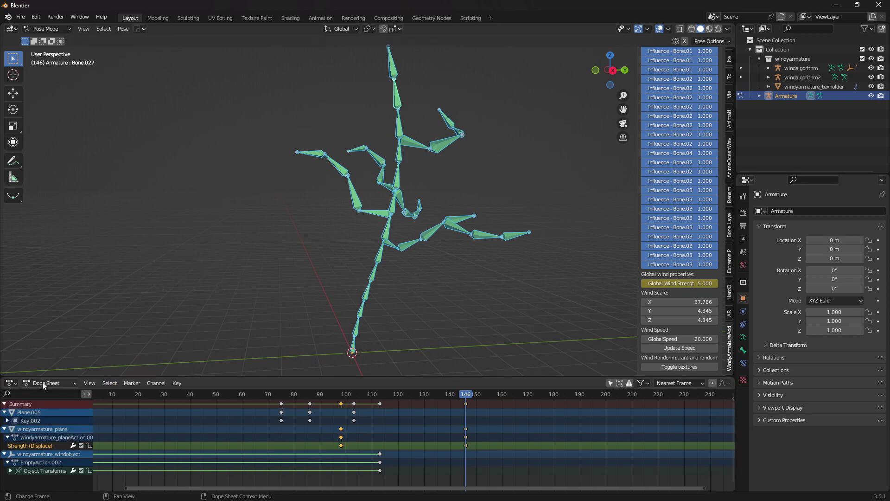
pyautogui.moveTo(372, 398); pyautogui.dragTo(468, 395)
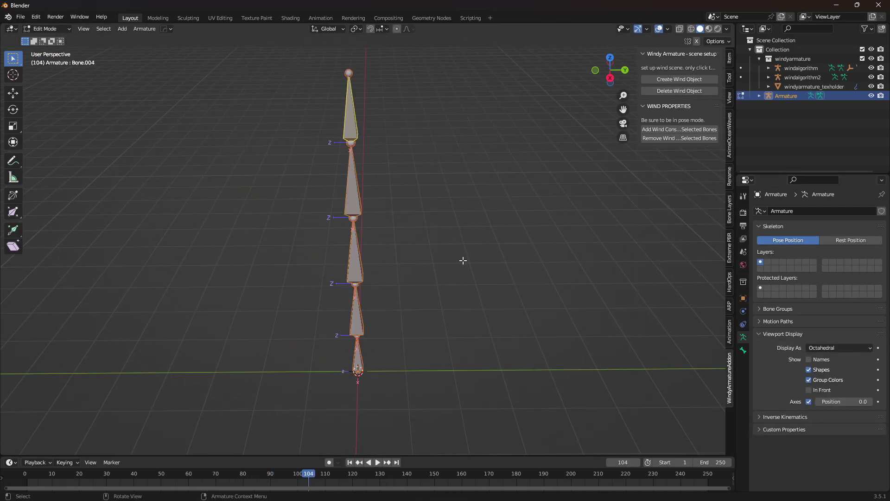
# Roll all bones of the single chain by 90° in Edit Mode and play the wind animation in Pose Mode.
pyautogui.hotkey('ctrl', 'r')
pyautogui.write('90')
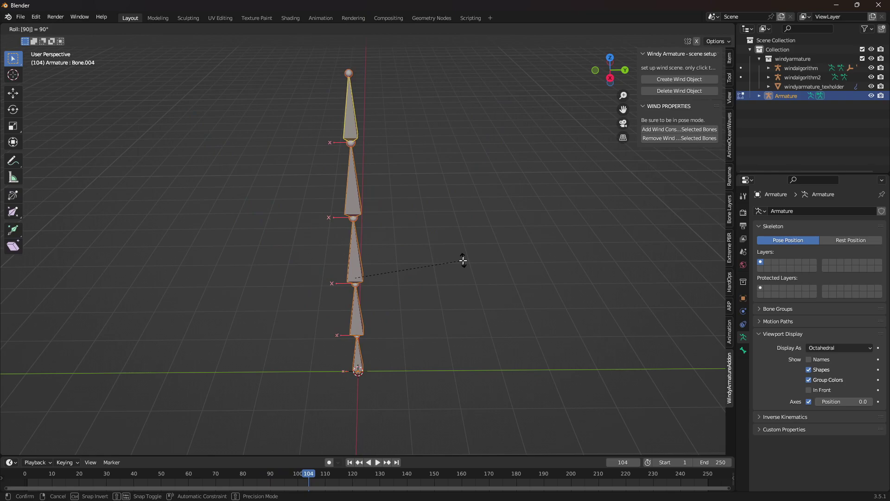
pyautogui.press('Return')
pyautogui.press('Tab')
pyautogui.press('space')
pyautogui.moveTo(420, 235)
pyautogui.mouseDown(button='middle')
pyautogui.moveTo(479, 229)
pyautogui.moveTo(427, 234)
pyautogui.mouseUp(button='middle')
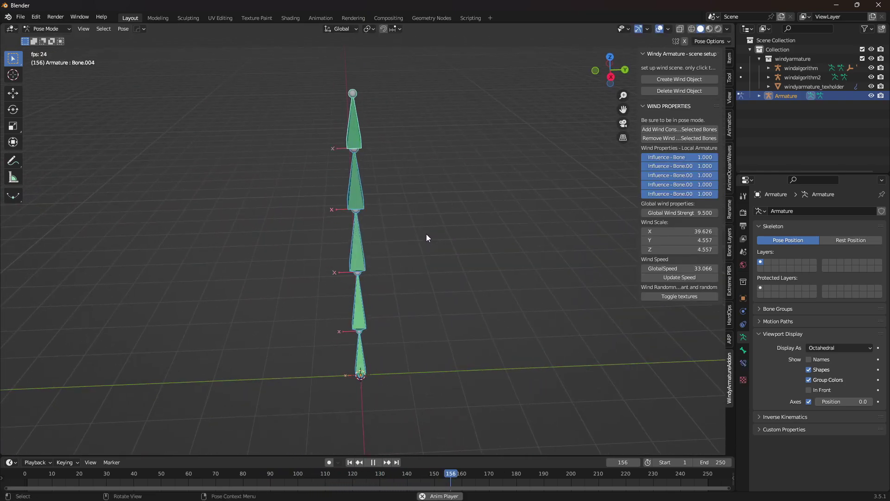
# Roll the chain's bones again by a freehand amount and replay the wind animation in Pose Mode.
pyautogui.hotkey('ctrl', 'Tab')
pyautogui.hotkey('ctrl', 'r')
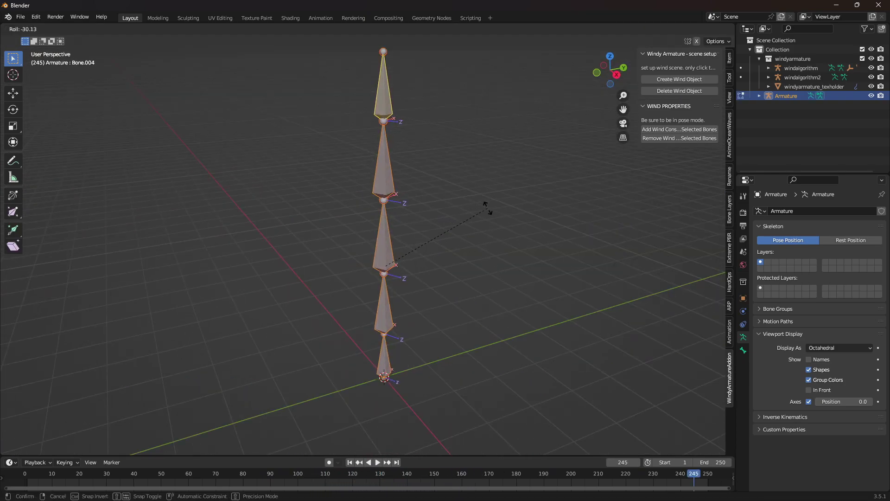
pyautogui.click(485, 204)
pyautogui.hotkey('ctrl', 'Tab')
pyautogui.press('space')
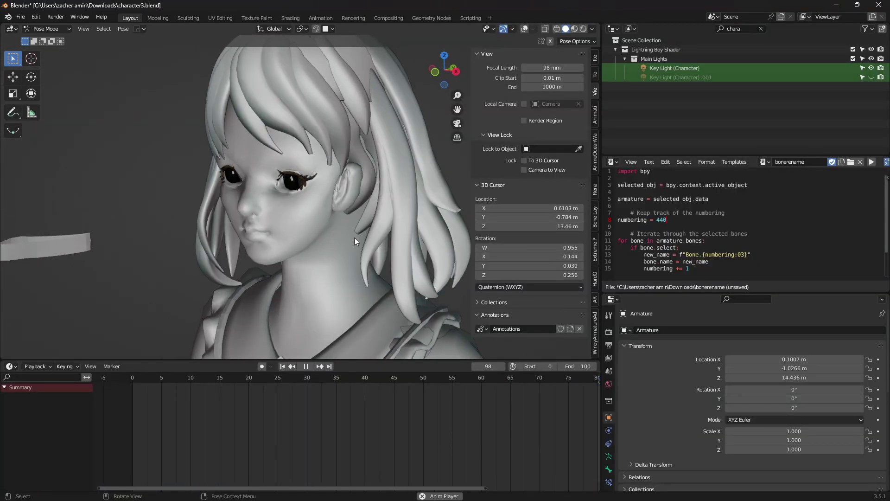
# Stop the character's playback, show the overlays and rotate a bone in the hair at the side of the head.
pyautogui.moveTo(386, 239); pyautogui.dragTo(437, 241, button='middle')
pyautogui.press('space')
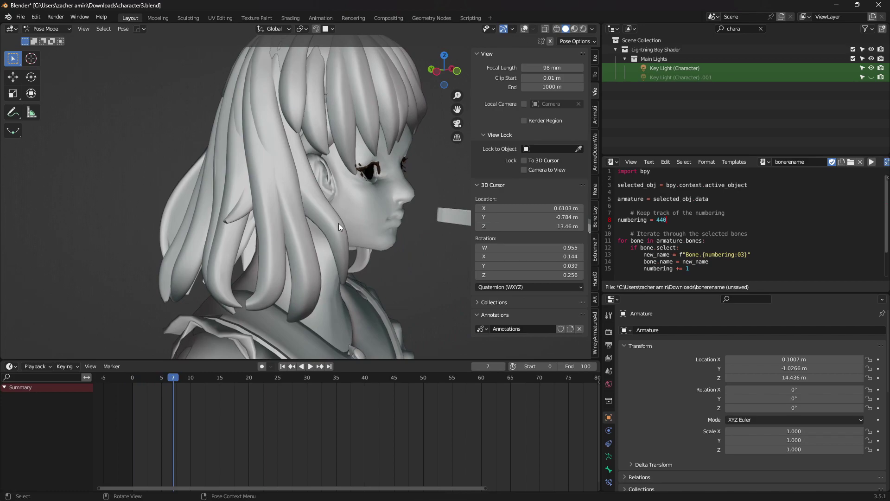
pyautogui.hotkey('alt', 'shift', 'z')
pyautogui.moveTo(301, 165)
pyautogui.mouseDown(button='middle')
pyautogui.moveTo(322, 168)
pyautogui.moveTo(307, 157)
pyautogui.mouseUp(button='middle')
pyautogui.press('r')
pyautogui.click(413, 183)
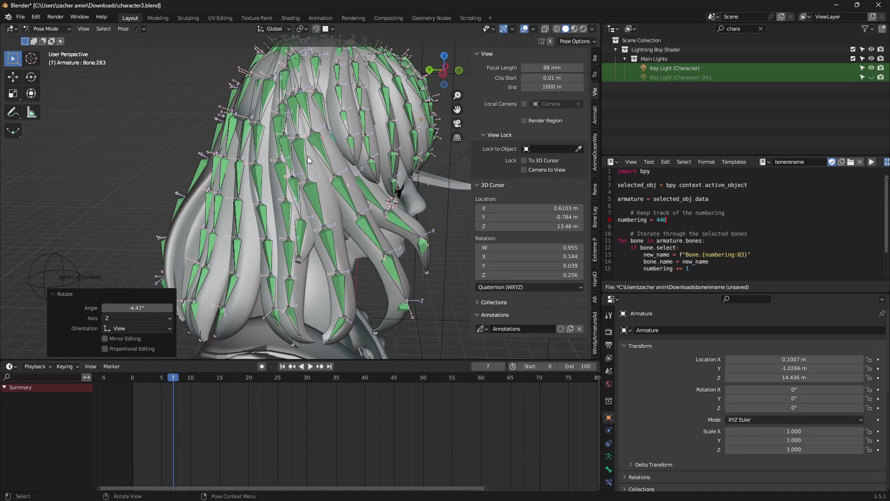
# Rotate two more side hair bones, one in the upper strand above the ear and one at a strand's lower tip.
pyautogui.click(307, 157)
pyautogui.press('r')
pyautogui.click(320, 171)
pyautogui.click(339, 335)
pyautogui.press('r')
pyautogui.click(410, 188)
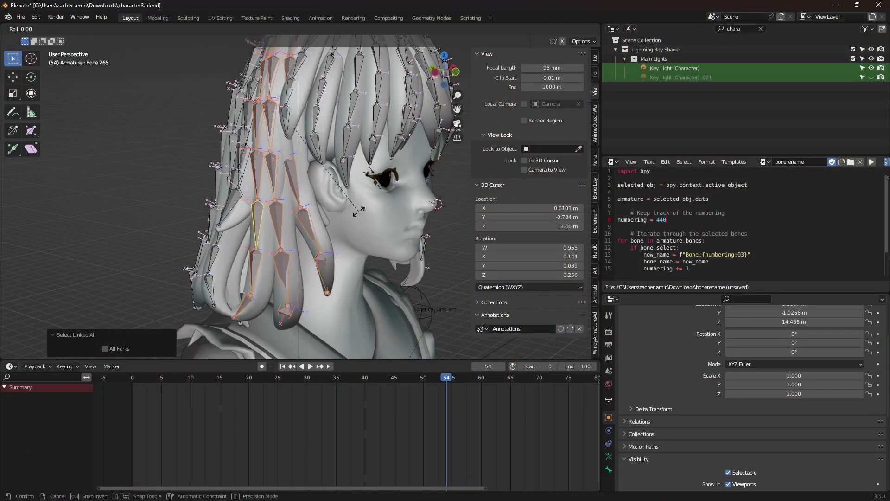
# Roll the selected linked bones of the side hair strands by 180° and play the animation in Pose Mode.
pyautogui.press('Return')
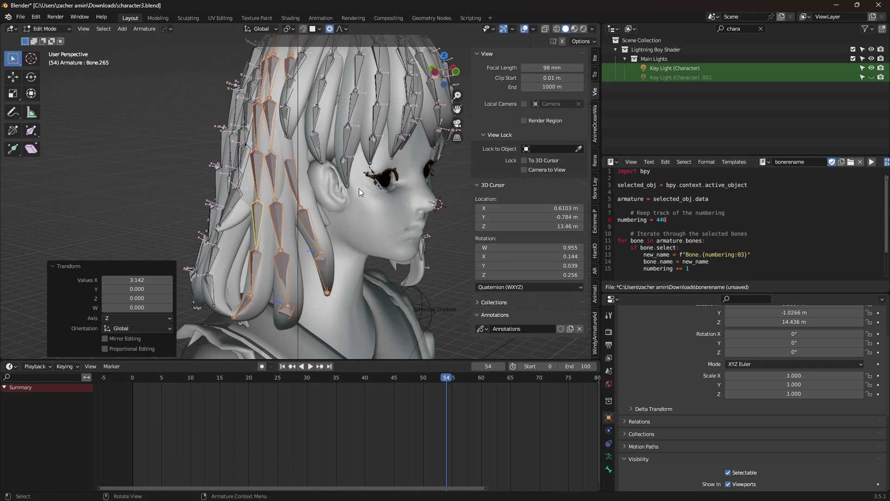
pyautogui.press('Tab')
pyautogui.press('space')
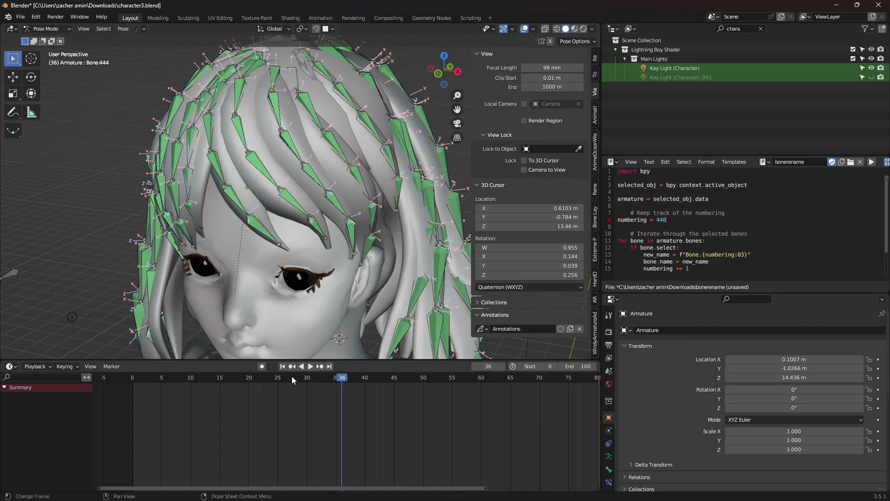
# Go to frame 0 and rotate a bone near the end of a fringe strand.
pyautogui.click(291, 376)
pyautogui.click(134, 380)
pyautogui.scroll(1, 364, 238)
pyautogui.moveTo(353, 246); pyautogui.dragTo(436, 248, button='middle')
pyautogui.click(324, 232)
pyautogui.press('r')
pyautogui.click(371, 234)
# Rotate the end bones of two neighbouring fringe strands at frame 0.
pyautogui.click(267, 274)
pyautogui.press('r')
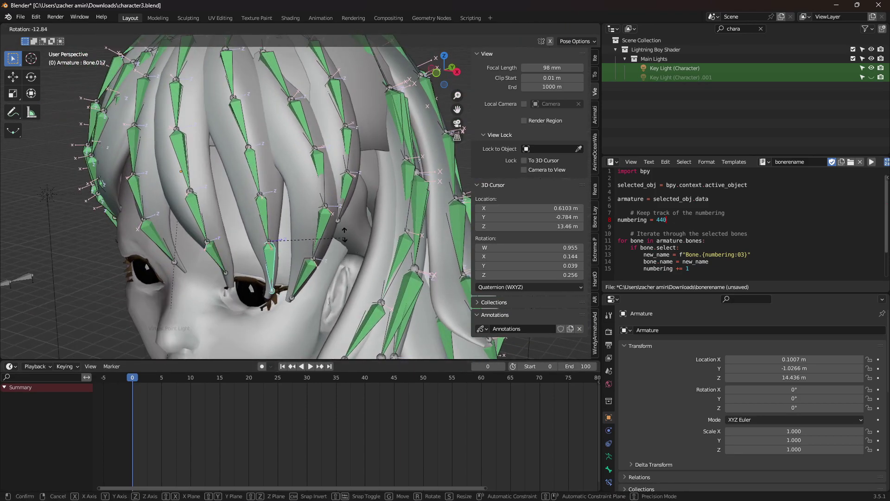
pyautogui.moveTo(364, 251); pyautogui.dragTo(334, 228, button='middle')
pyautogui.click(290, 266)
pyautogui.click(290, 266)
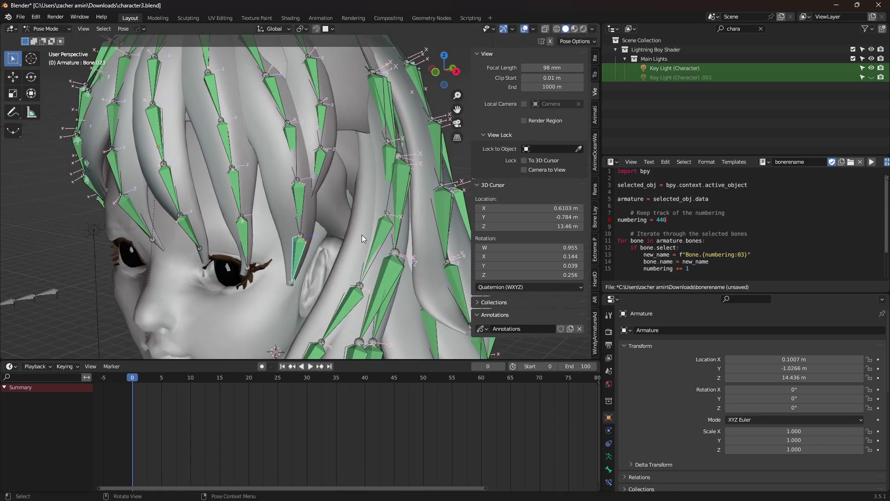
pyautogui.click(357, 252)
# With shape key Key 1 active, rotate and move a fringe strand's tip in Edit Mode using smooth proportional editing.
pyautogui.moveTo(261, 293); pyautogui.dragTo(301, 242, button='middle')
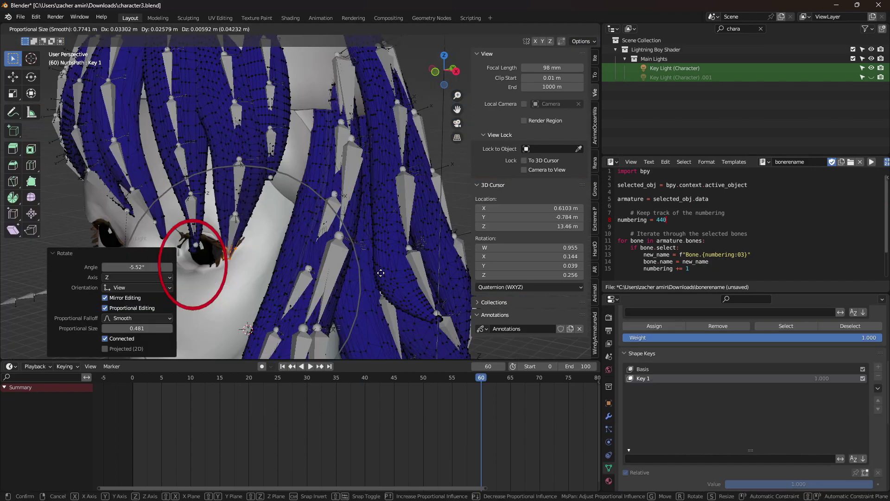
pyautogui.press('r')
pyautogui.click(343, 258)
pyautogui.press('r')
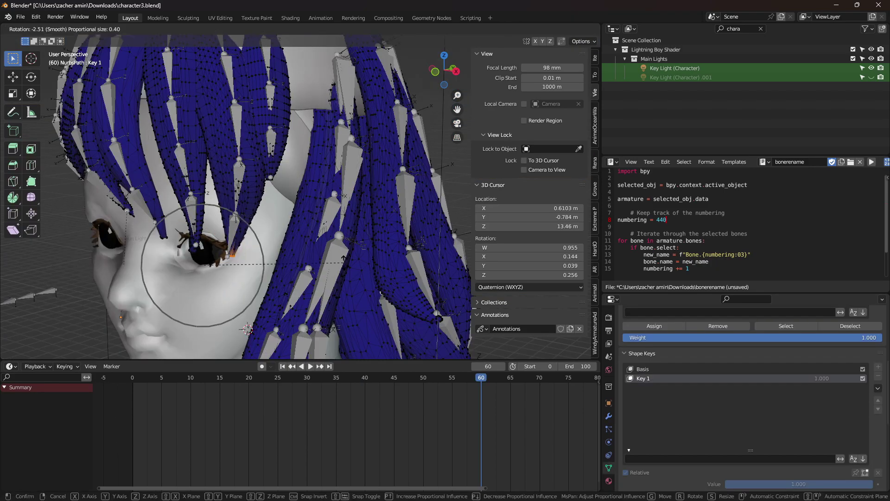
pyautogui.click(343, 258)
pyautogui.press('g')
pyautogui.scroll(-3, 362, 259)
pyautogui.click(367, 260)
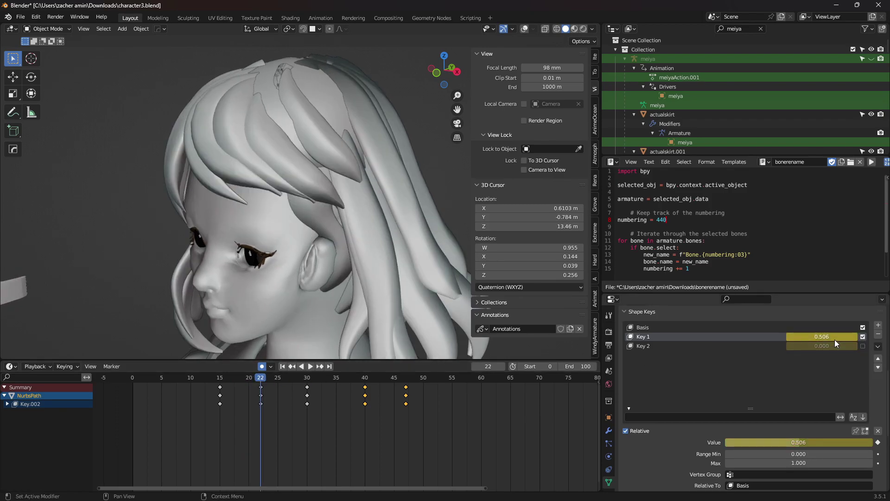
# Play the fringe's shape key animation and scrub to frame 40 to examine the keyed Key 1 value.
pyautogui.press('space')
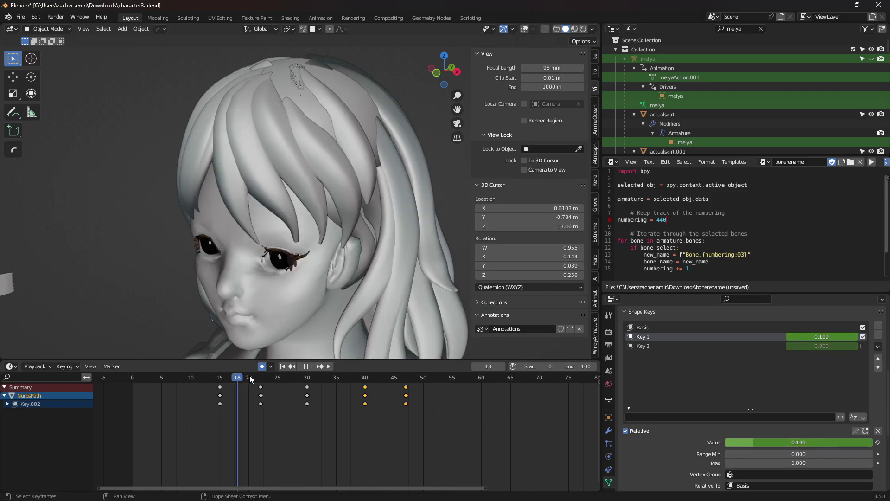
pyautogui.press('space')
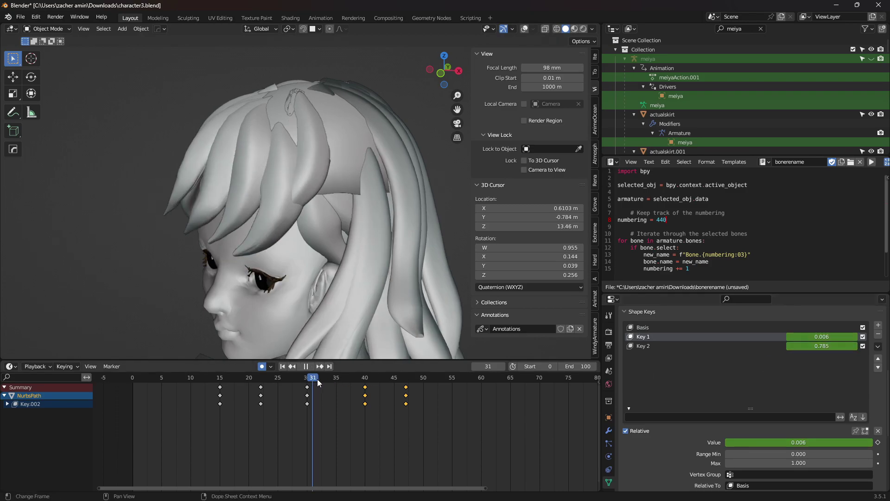
pyautogui.moveTo(311, 380); pyautogui.dragTo(365, 378)
pyautogui.moveTo(828, 337); pyautogui.dragTo(811, 336)
# Scrub to frame 47 to examine the Key 1 and Key 2 values, and replay the animation from about frame 9.
pyautogui.moveTo(371, 382); pyautogui.dragTo(407, 379)
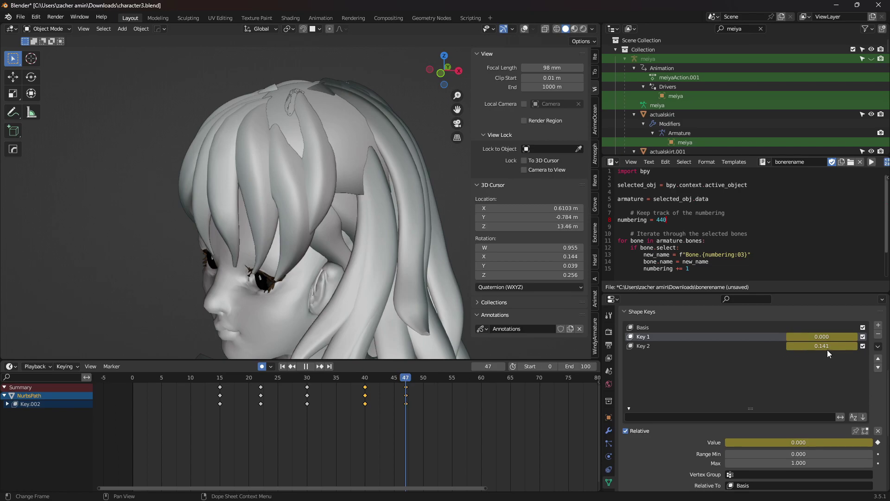
pyautogui.press('space')
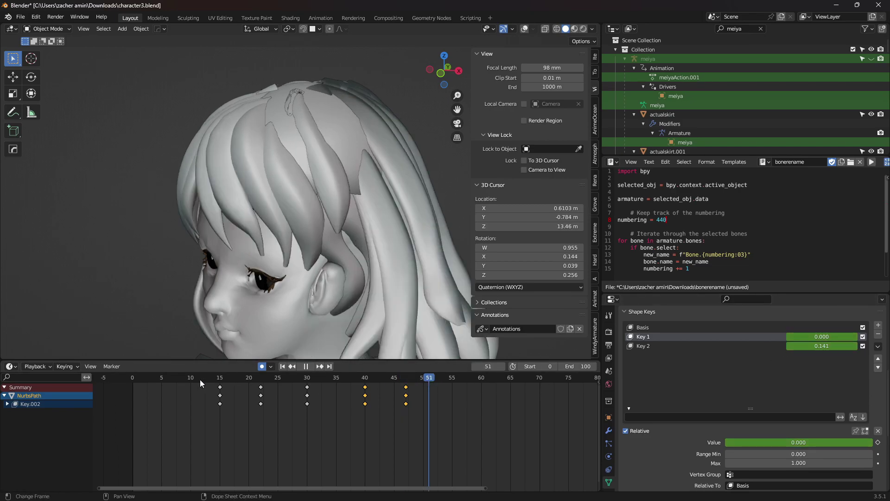
pyautogui.click(187, 378)
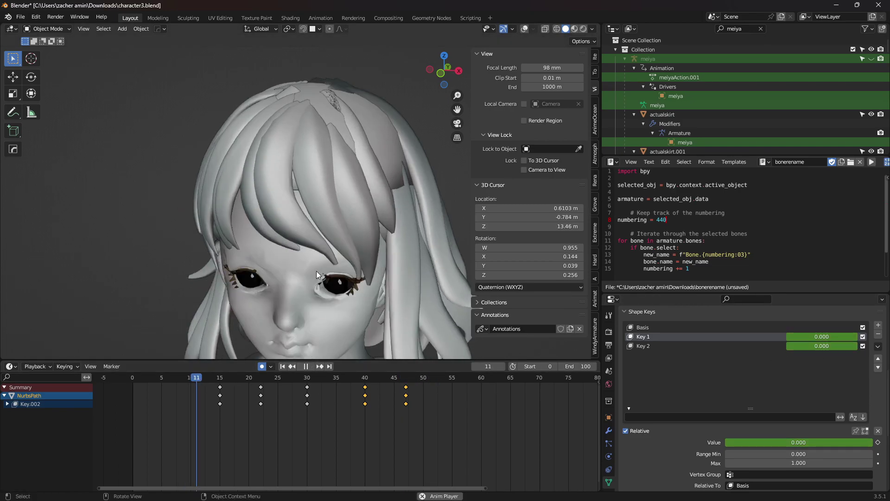